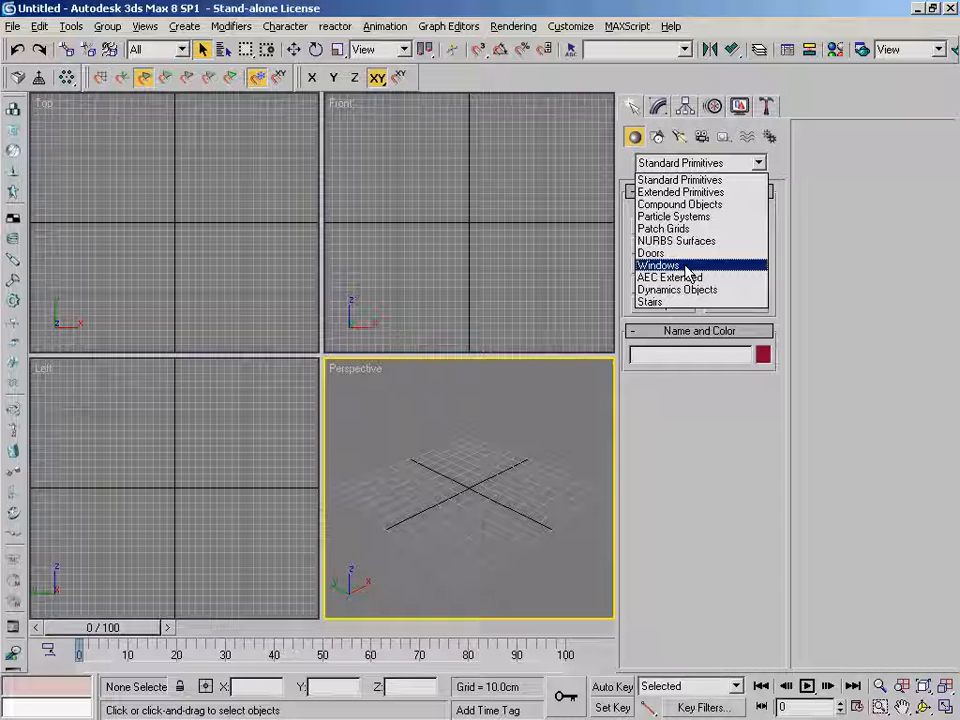
# - Create a Casement window in the Perspective view, about 71 cm wide, 14 cm deep and 115 cm high
pyautogui.click(688, 268)
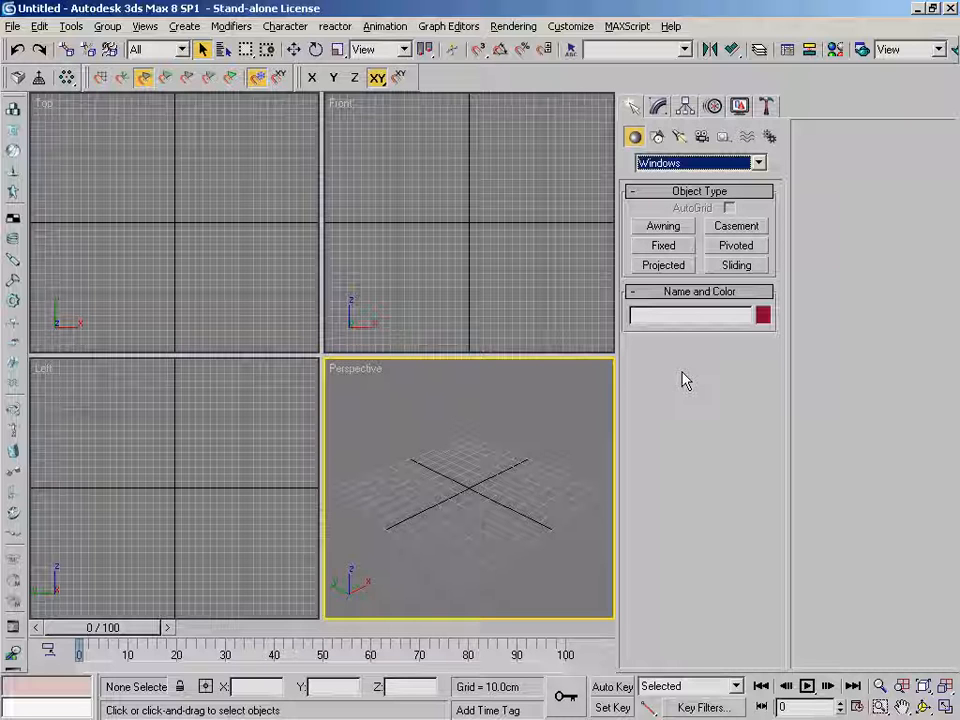
pyautogui.click(755, 230)
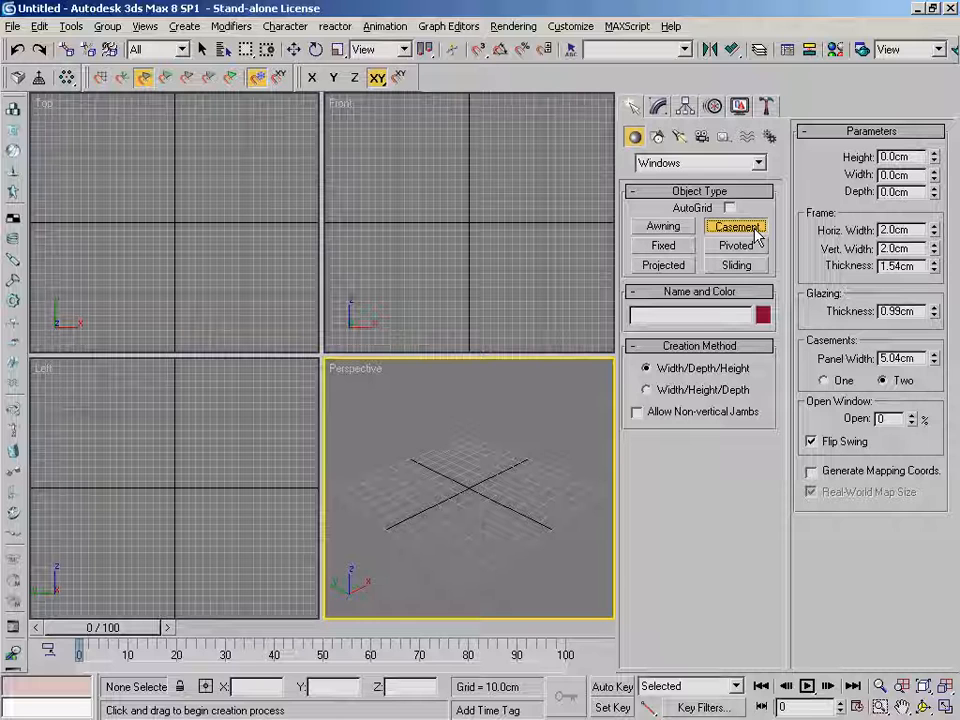
pyautogui.moveTo(469, 507); pyautogui.dragTo(461, 521, button='middle')
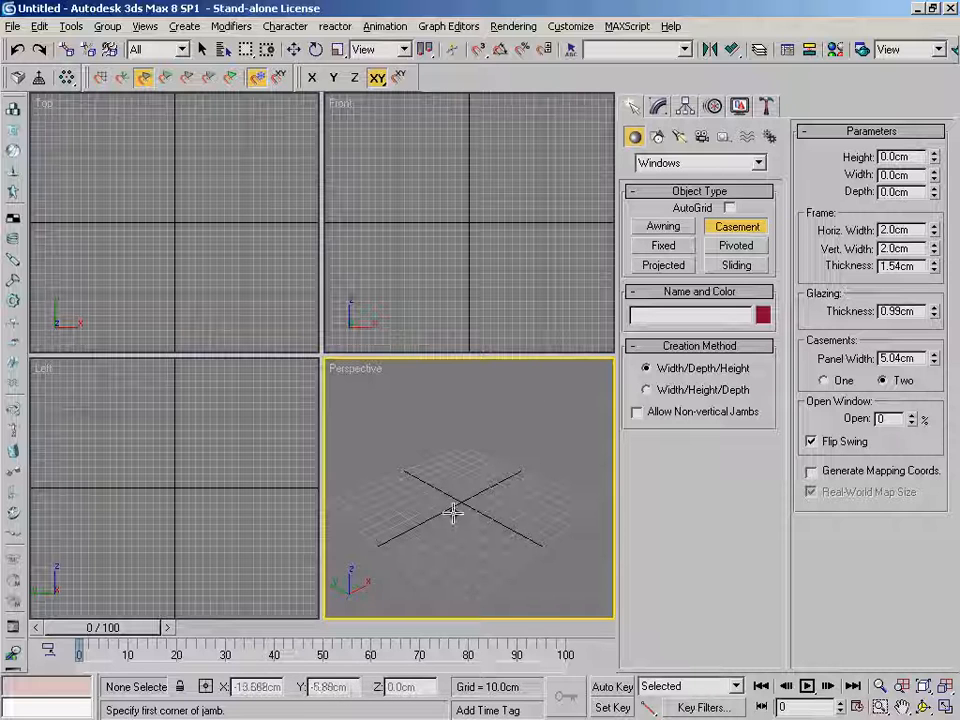
pyautogui.moveTo(439, 512); pyautogui.dragTo(506, 469)
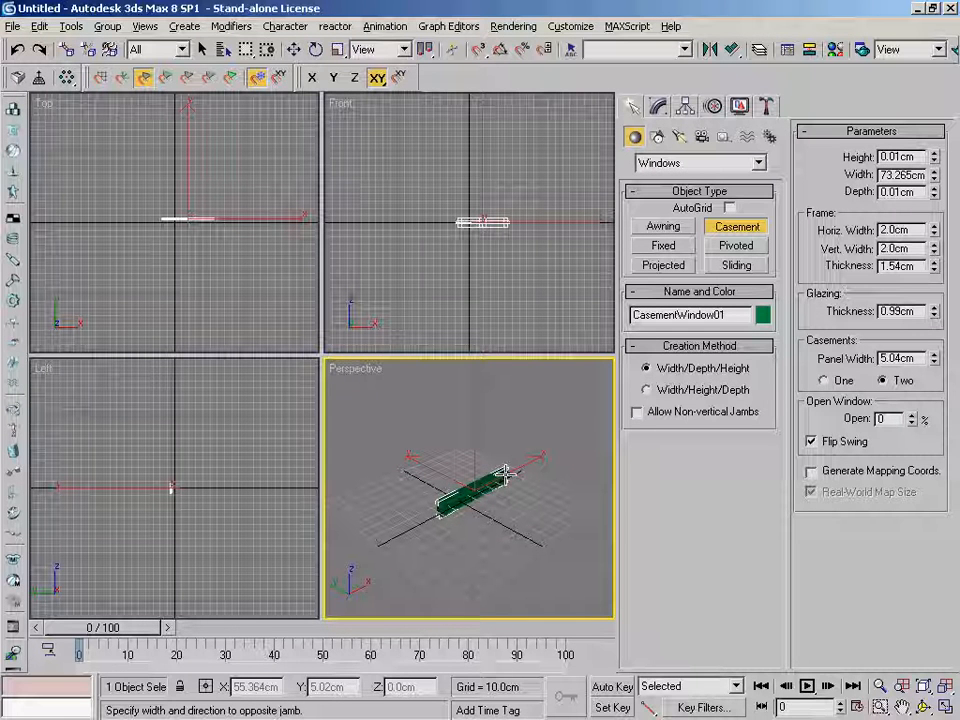
pyautogui.moveTo(507, 474); pyautogui.dragTo(507, 476)
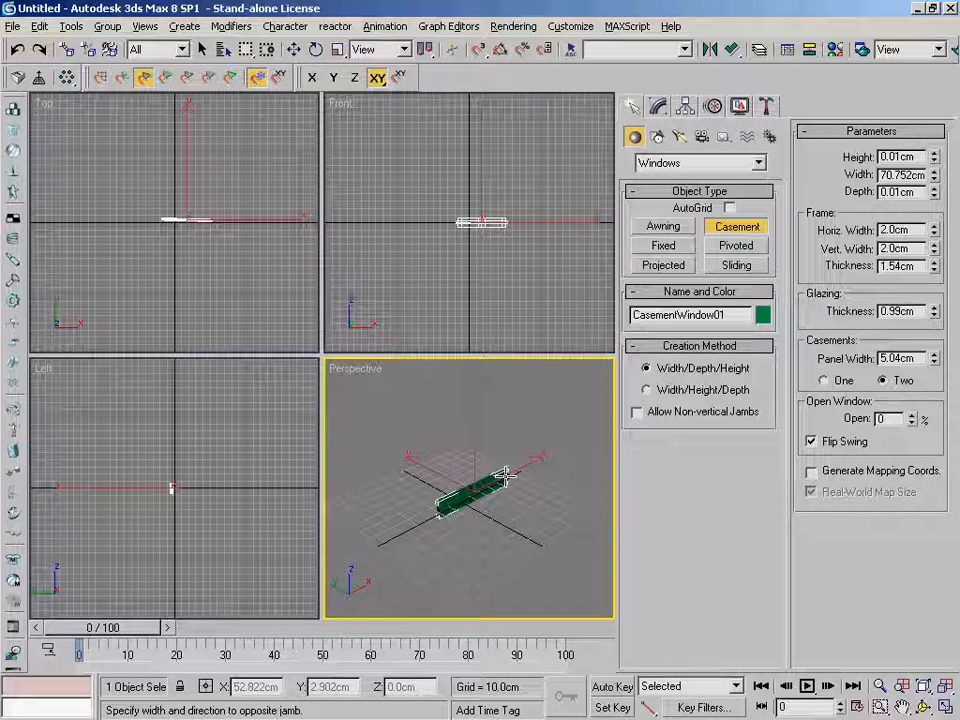
pyautogui.moveTo(507, 476); pyautogui.dragTo(509, 477)
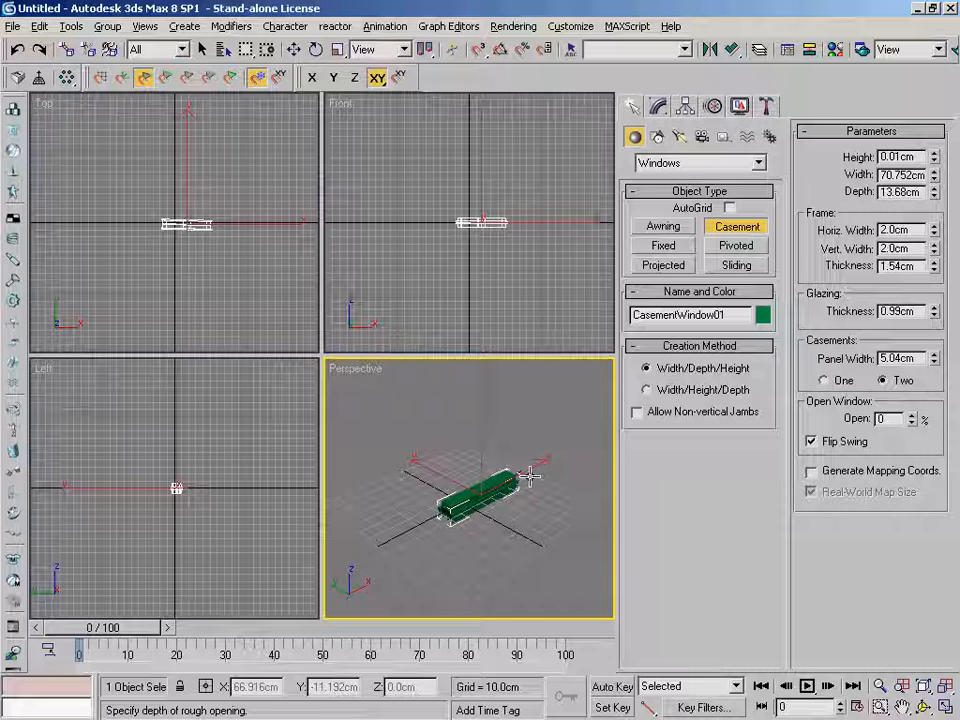
pyautogui.click(530, 478)
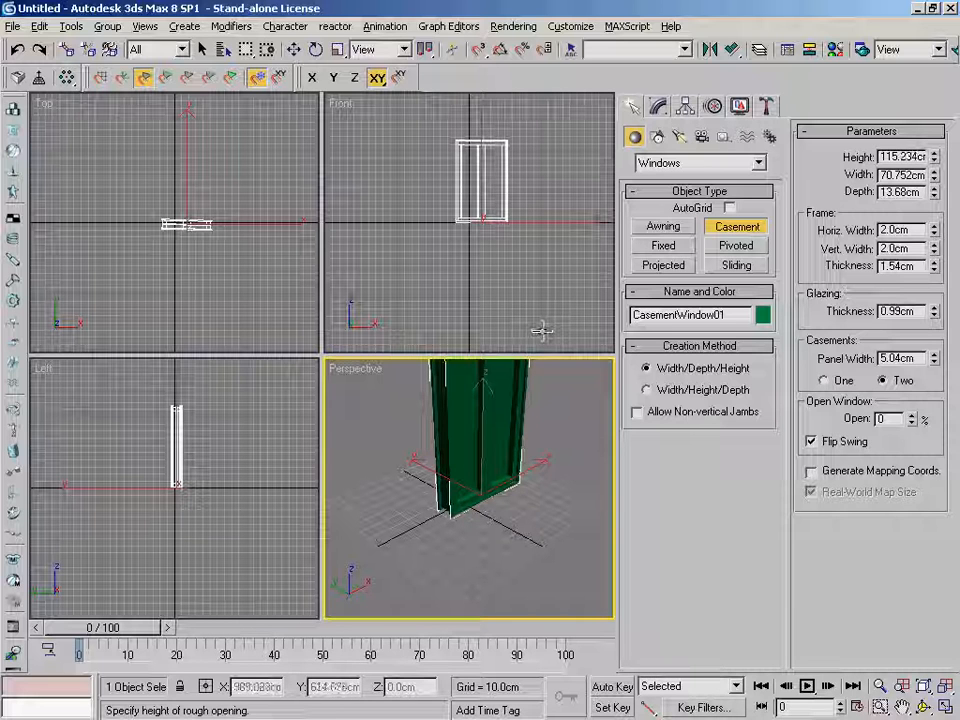
pyautogui.click(541, 331)
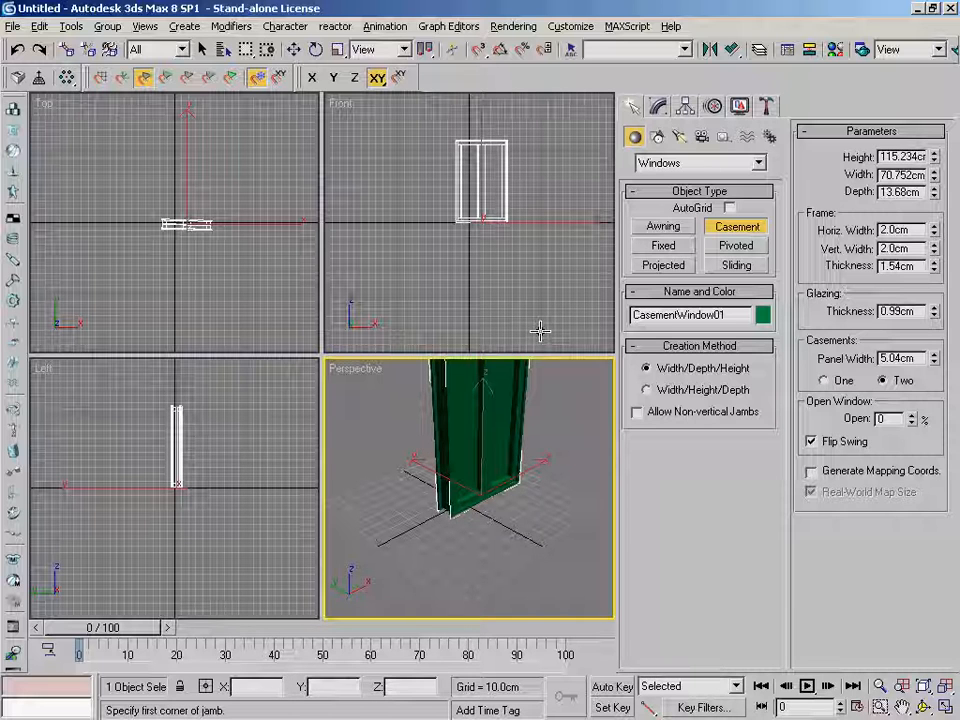
pyautogui.rightClick(566, 420)
pyautogui.moveTo(567, 407); pyautogui.dragTo(570, 463, button='middle')
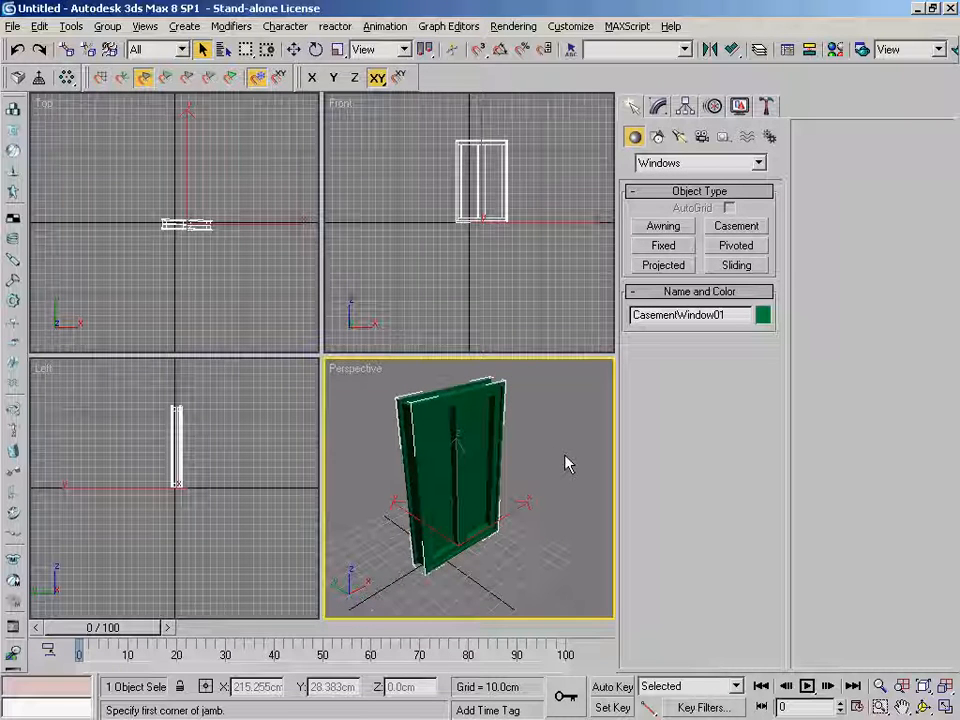
# - Set the casement window's height to 115.1 cm in its modify parameters
pyautogui.click(658, 106)
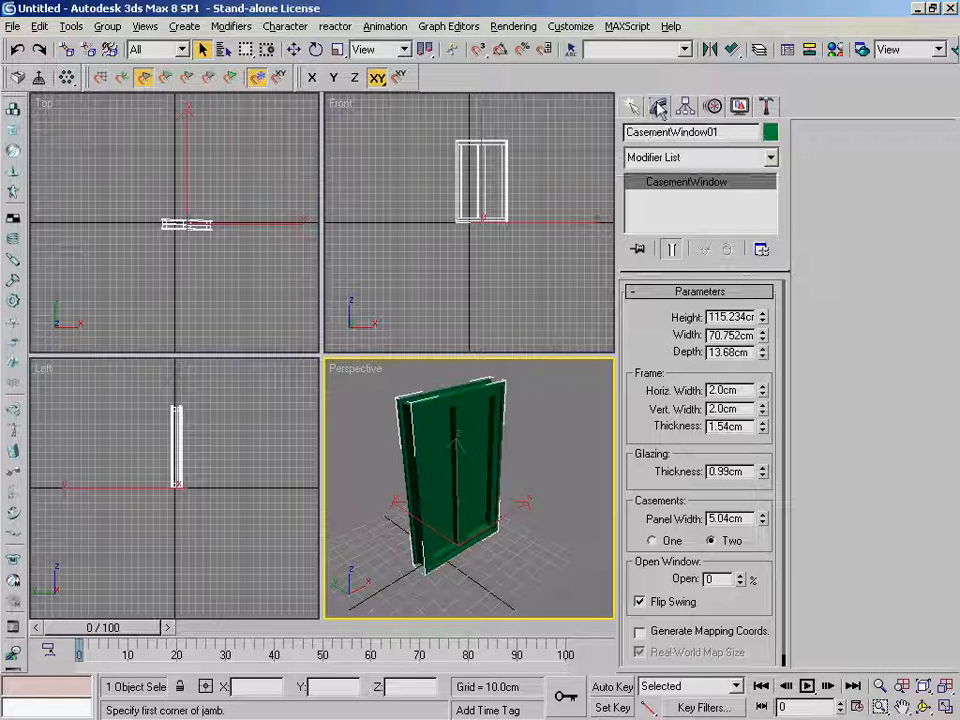
pyautogui.click(713, 317)
pyautogui.doubleClick(754, 318)
pyautogui.moveTo(755, 318); pyautogui.dragTo(680, 308)
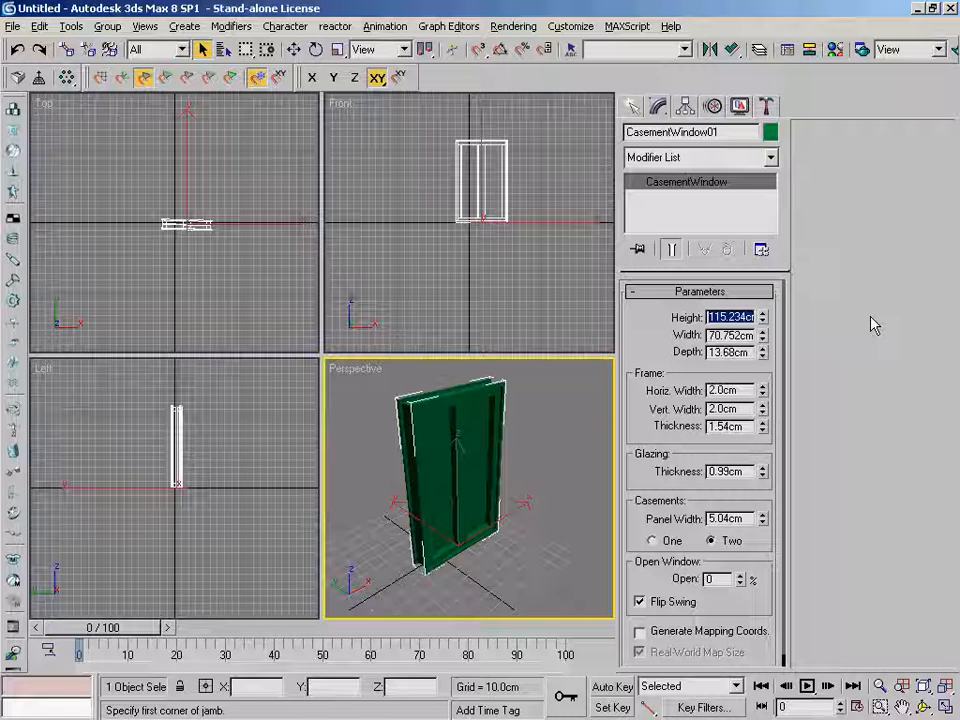
pyautogui.write('115.1')
pyautogui.press('Return')
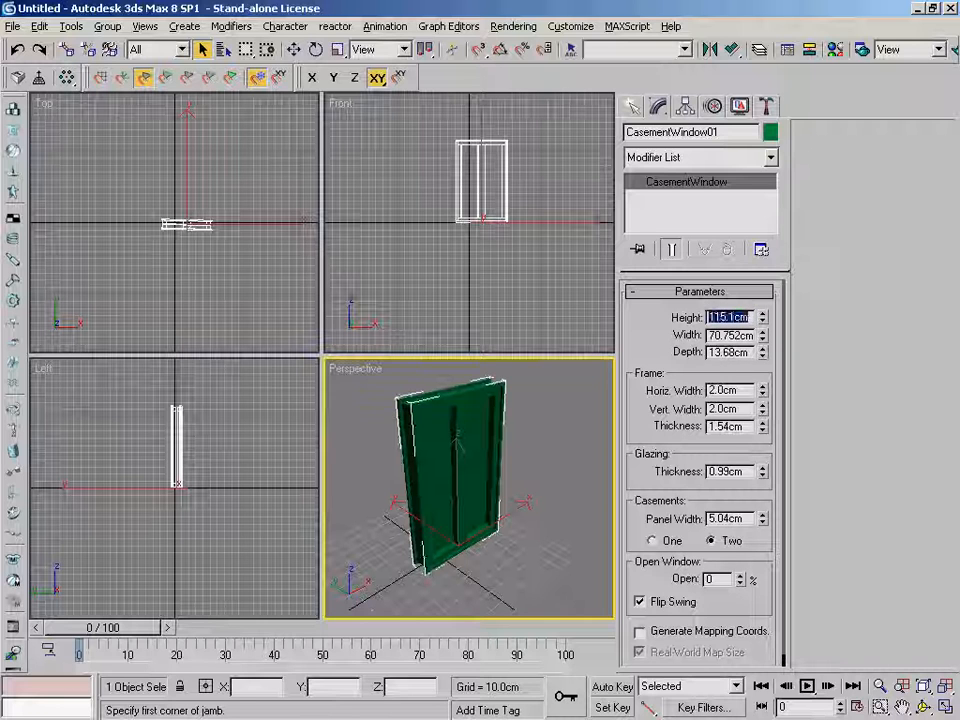
# - Set the casement window's width to 70 cm and its depth to 13 cm
pyautogui.press('Tab')
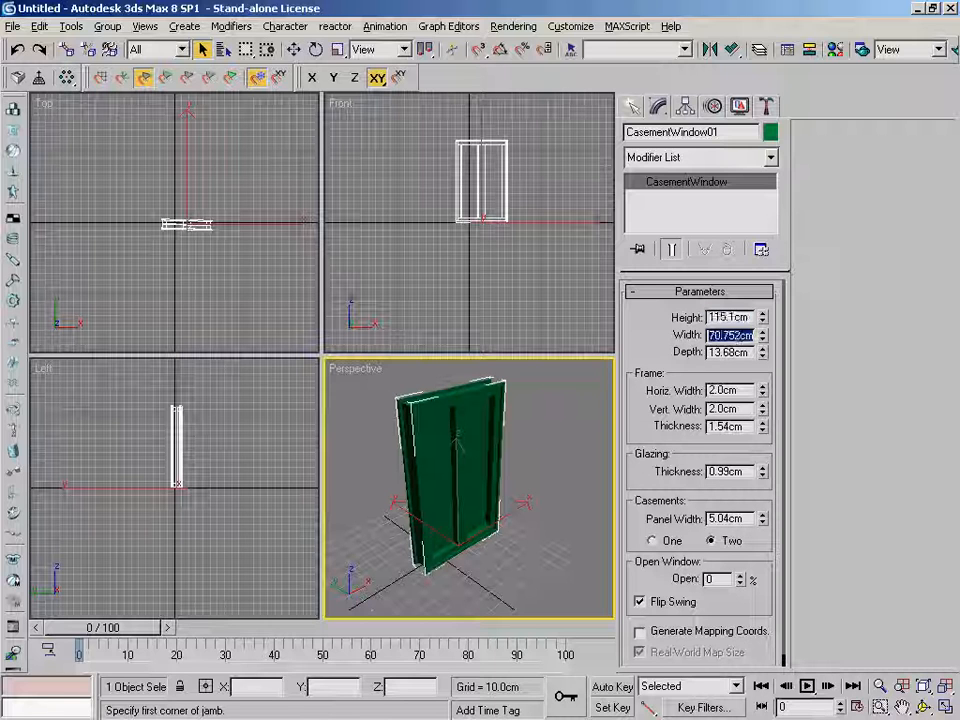
pyautogui.write('70')
pyautogui.press('Return')
pyautogui.press('Tab')
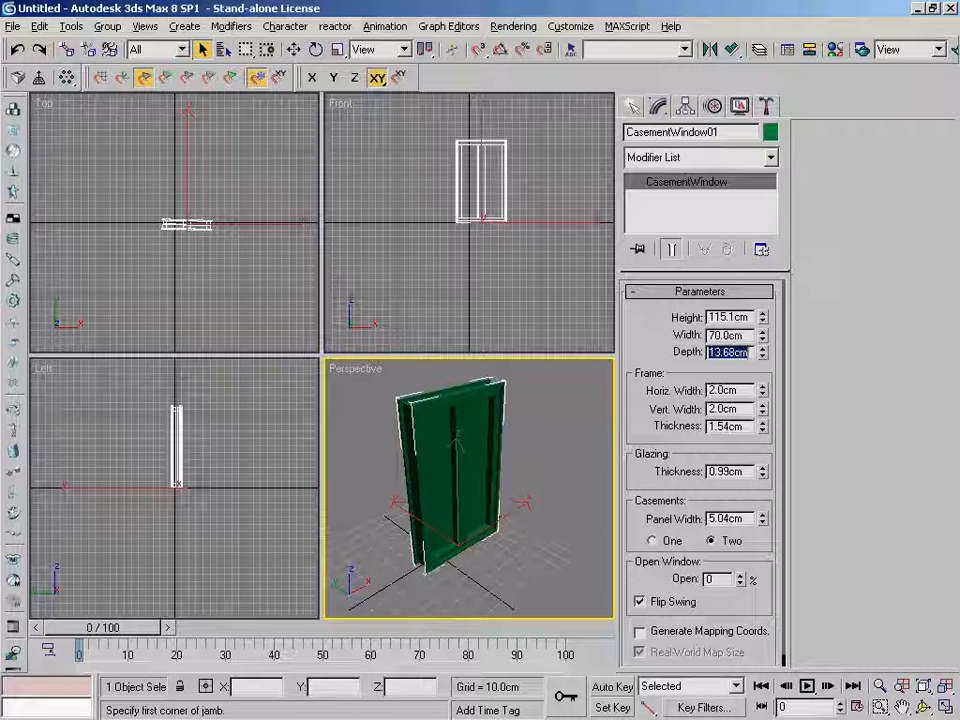
pyautogui.write('13')
pyautogui.press('Return')
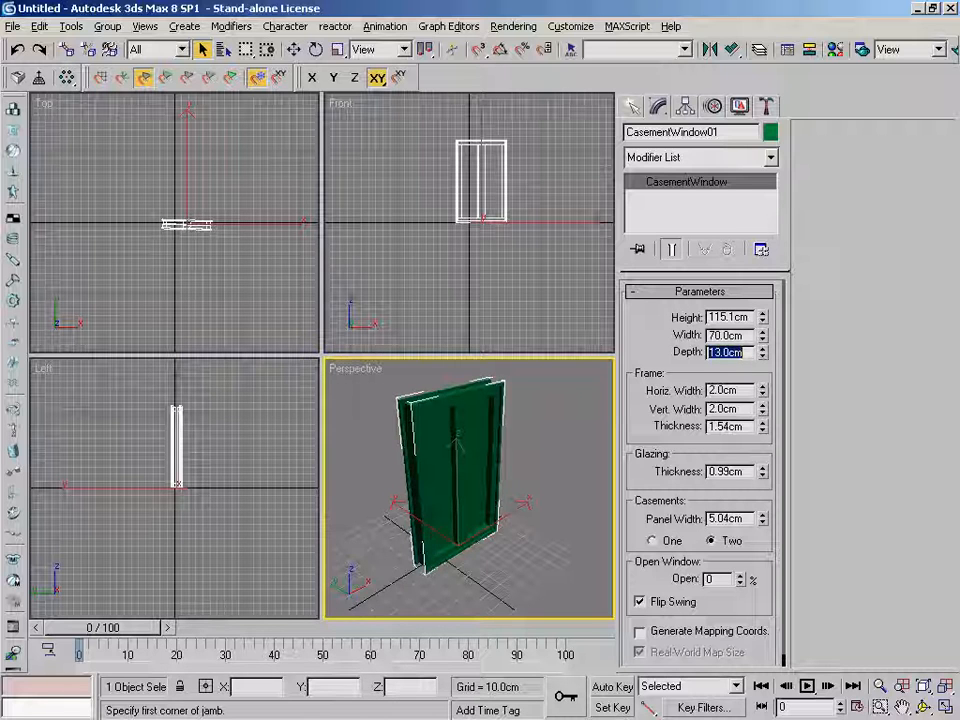
pyautogui.press('Tab')
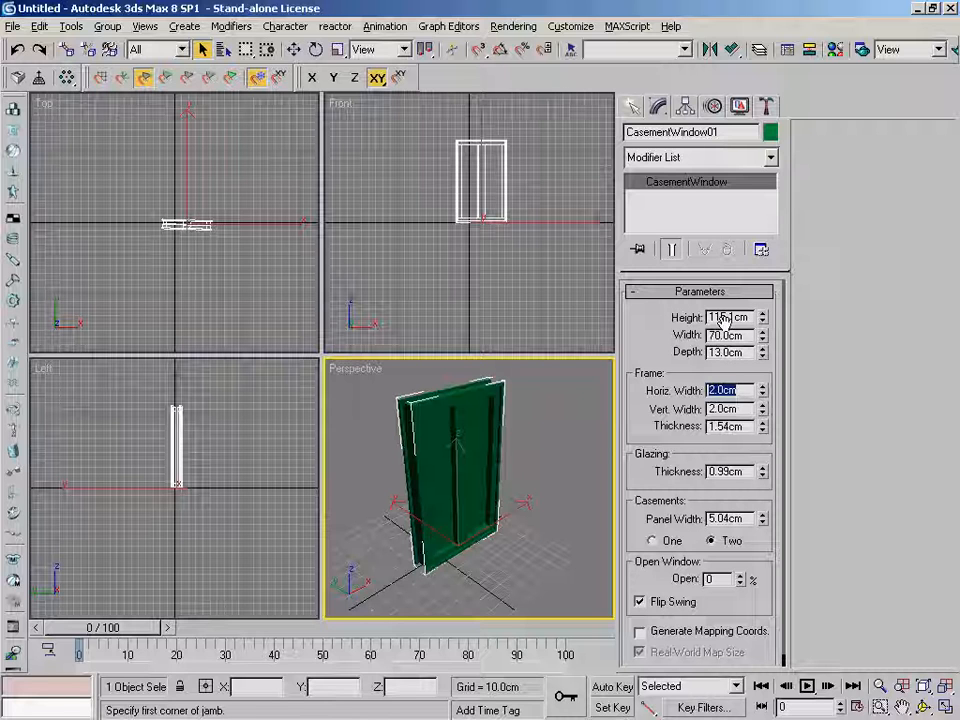
# - Try out the casement window's Open percentage and return it to 0 %
pyautogui.moveTo(642, 393); pyautogui.dragTo(641, 381)
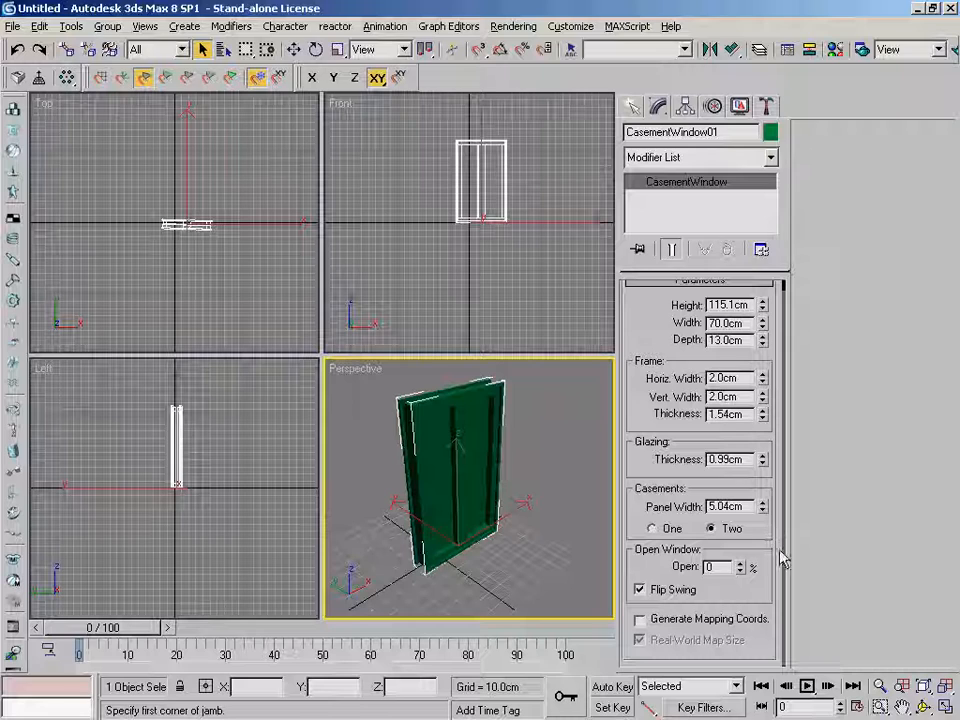
pyautogui.moveTo(741, 566); pyautogui.dragTo(765, 588)
pyautogui.moveTo(741, 567); pyautogui.dragTo(752, 609)
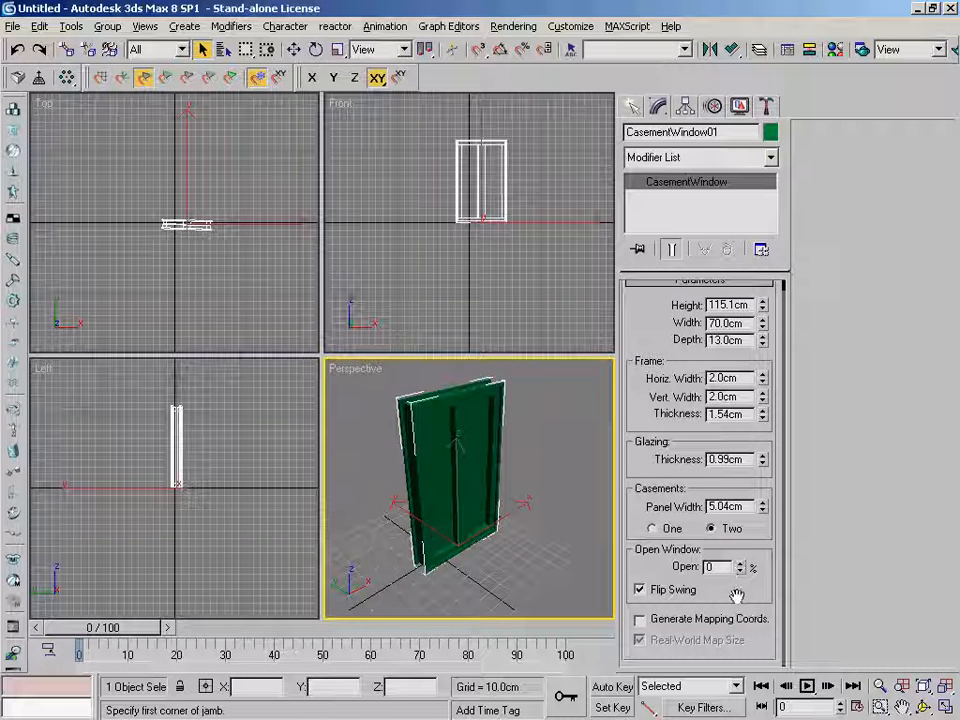
pyautogui.moveTo(522, 503); pyautogui.dragTo(526, 503, button='middle')
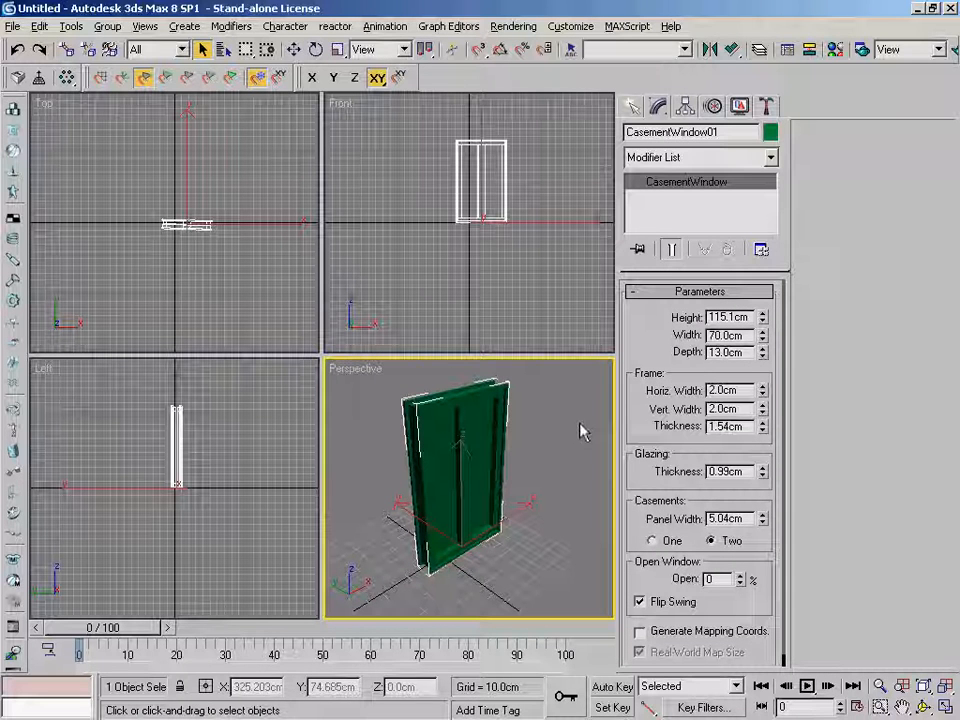
# - Save the scene as Fenetre in the Projet_Ghosty folder in 3ds max format
pyautogui.click(12, 27)
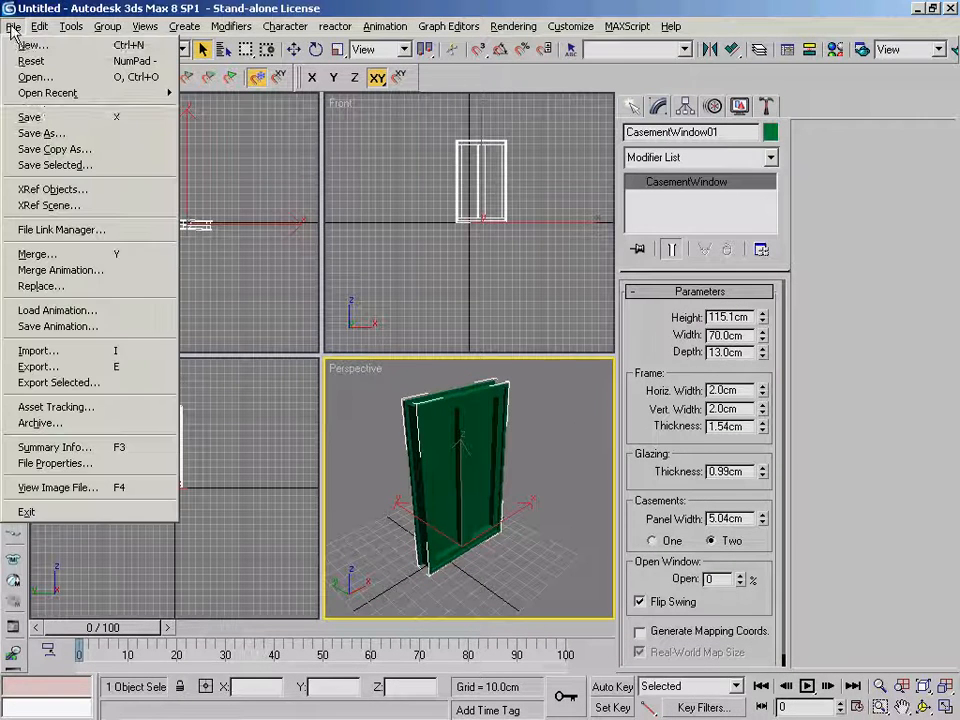
pyautogui.click(43, 133)
pyautogui.click(57, 130)
pyautogui.doubleClick(57, 130)
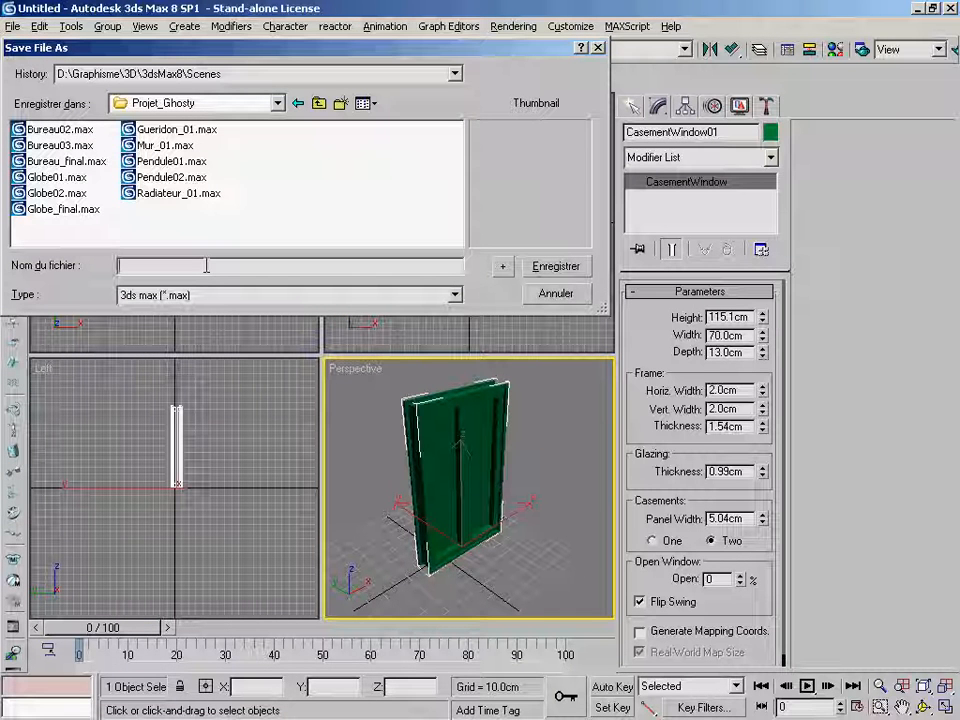
pyautogui.write('W')
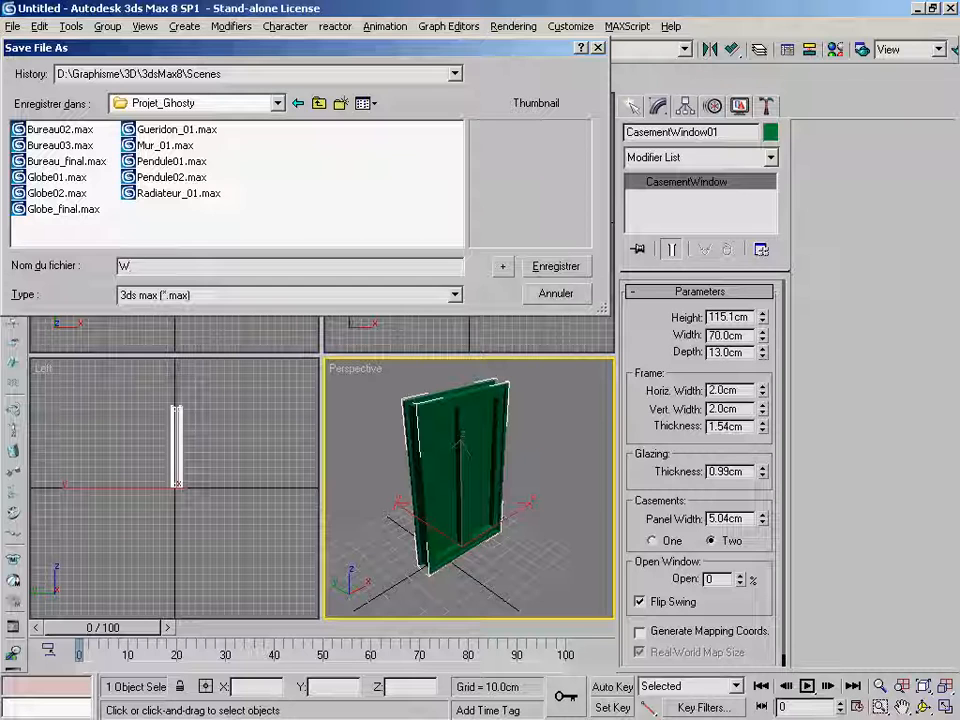
pyautogui.press('BackSpace')
pyautogui.write('Fenet')
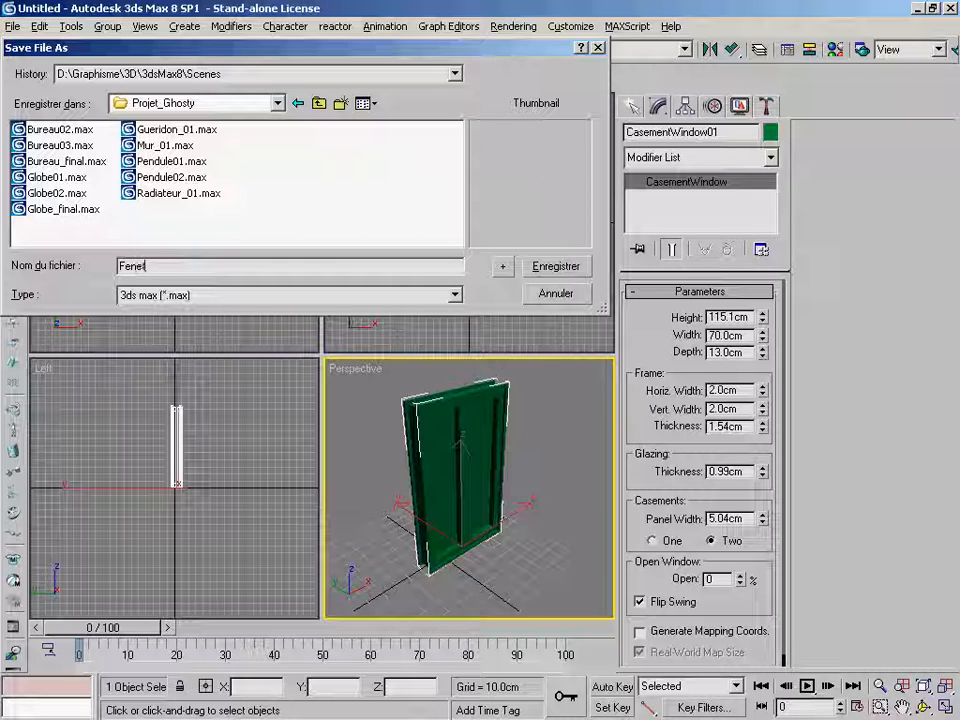
pyautogui.write('re')
pyautogui.click(566, 268)
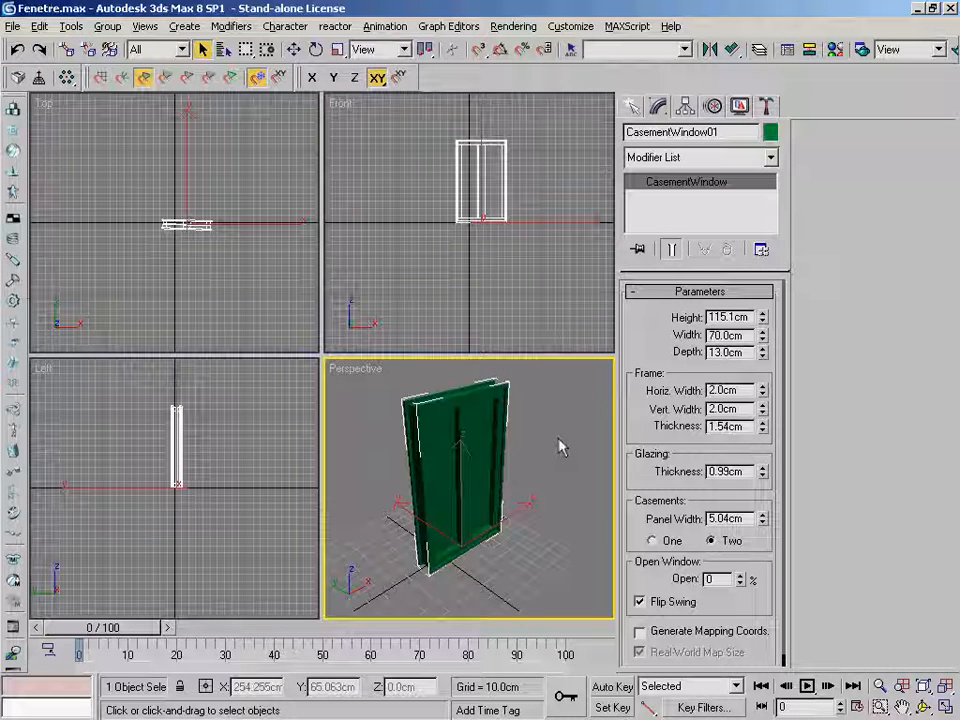